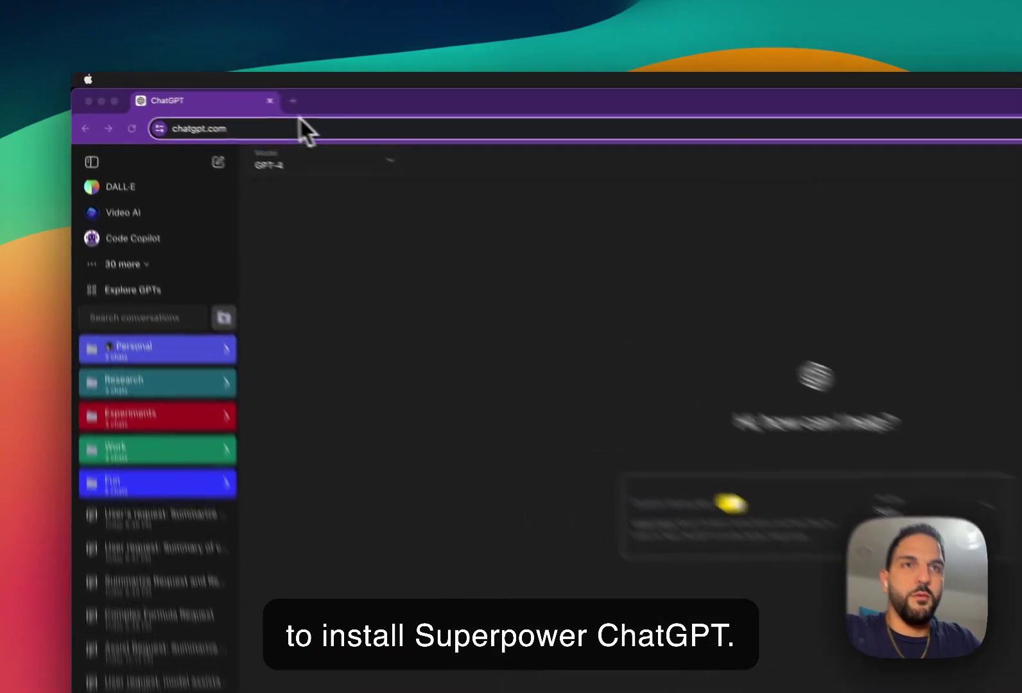
Search Google for 'superpower chatgpt' in a new tab
left_click(219, 91)
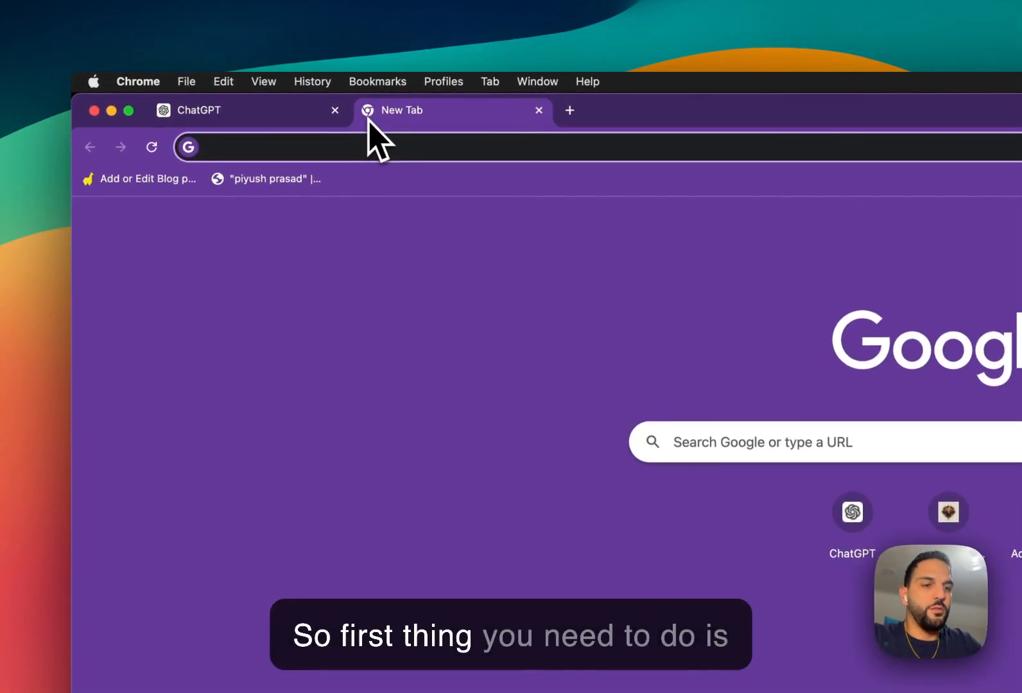
type("superpowerr")
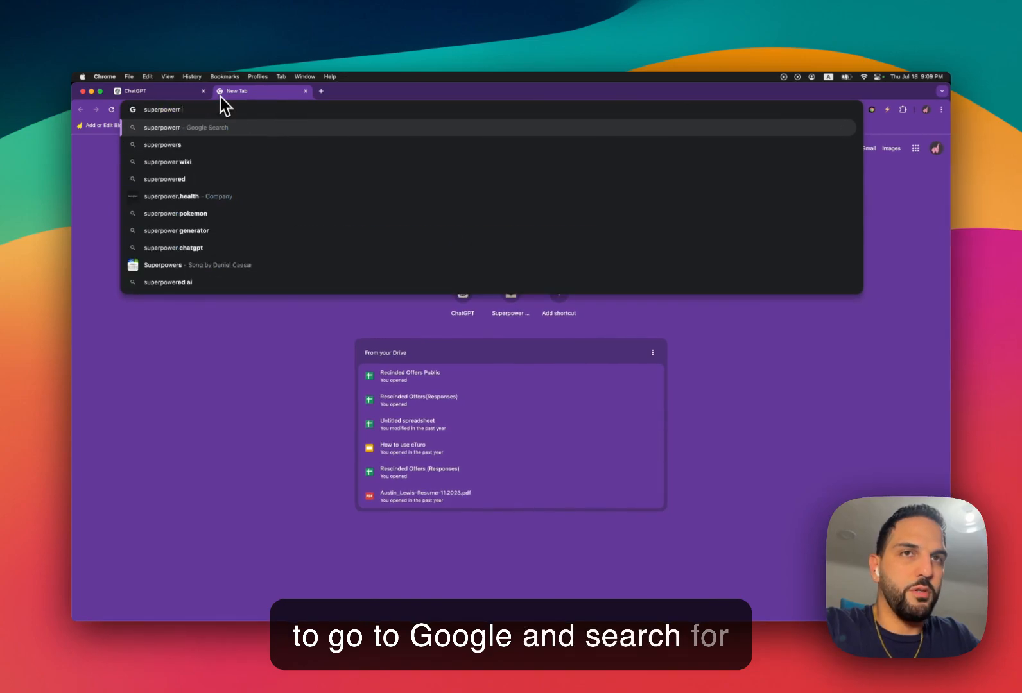
key("BackSpace")
type("chatg")
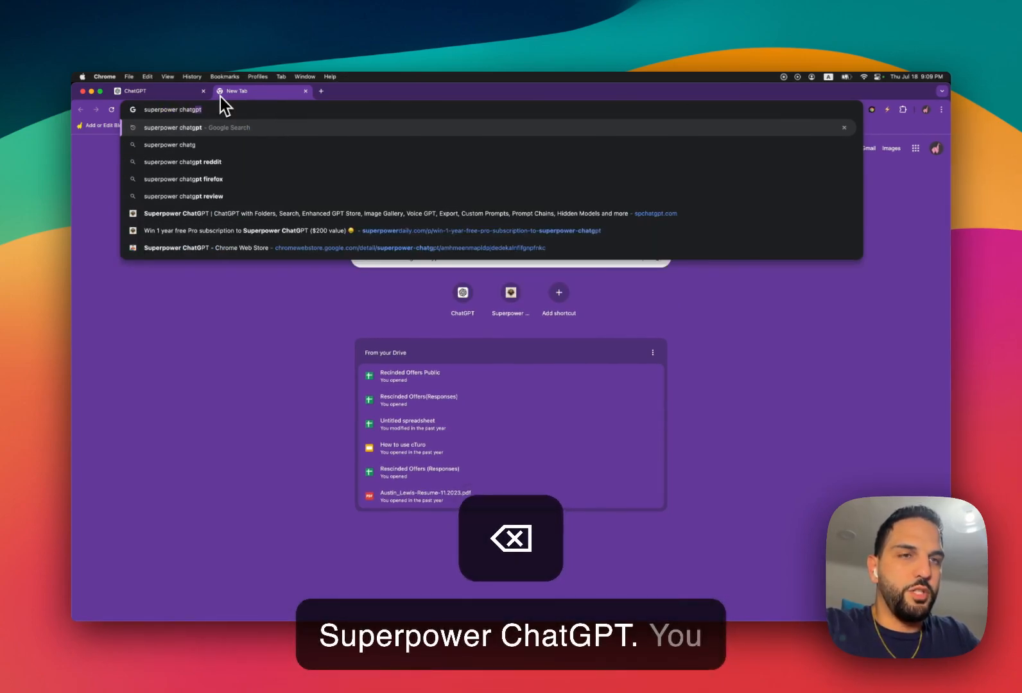
key("Return")
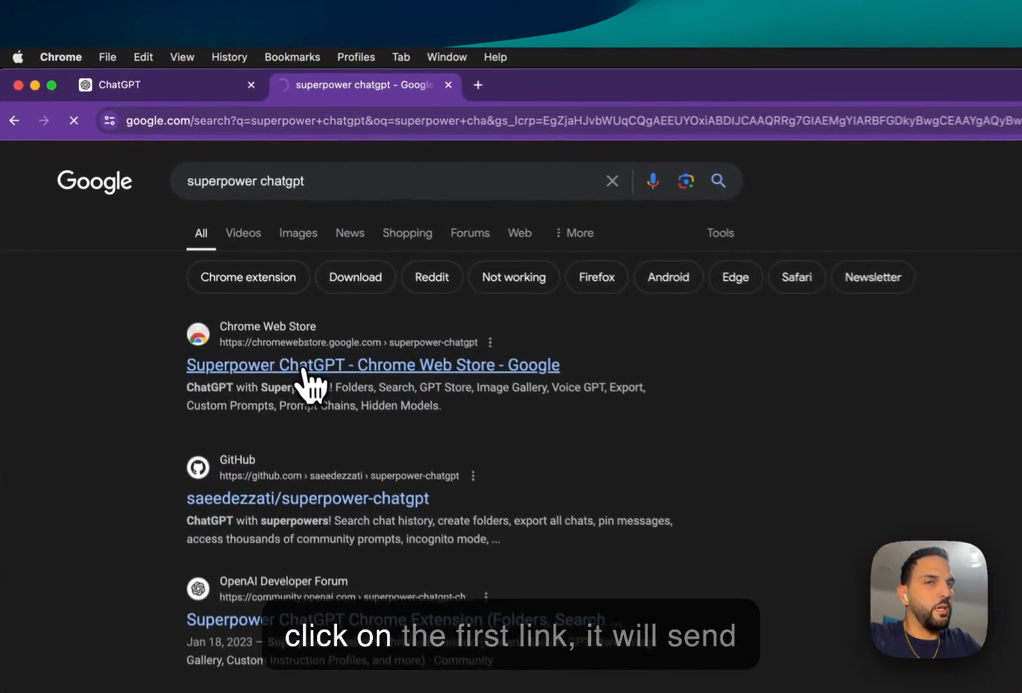
Visit the Superpower ChatGPT Chrome Web Store listing, then close it to return to ChatGPT
left_click(263, 288)
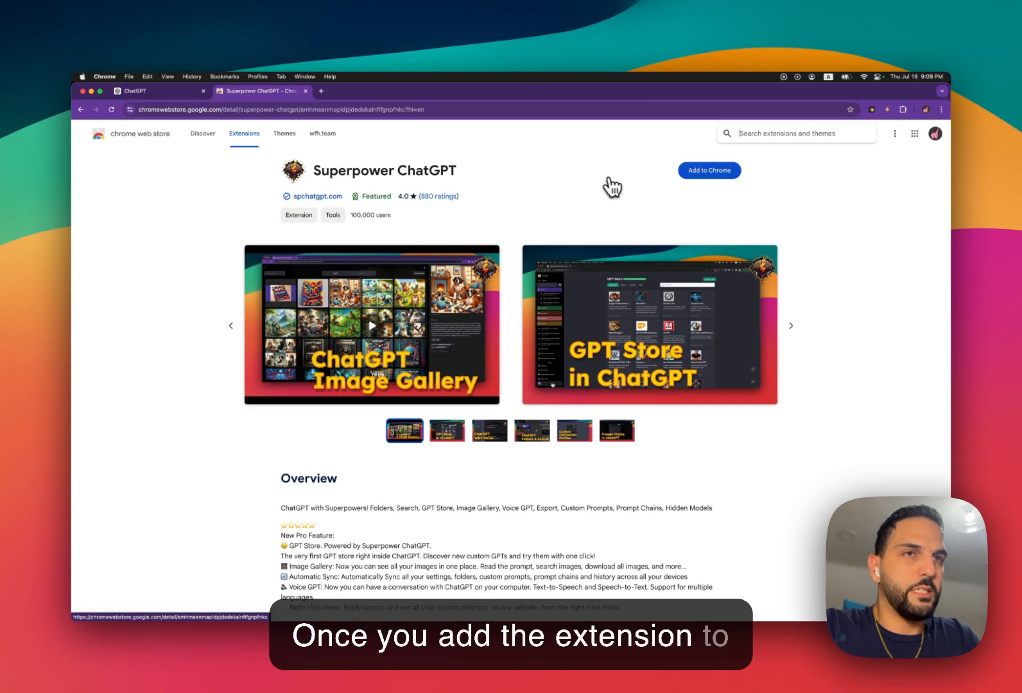
key("super+w")
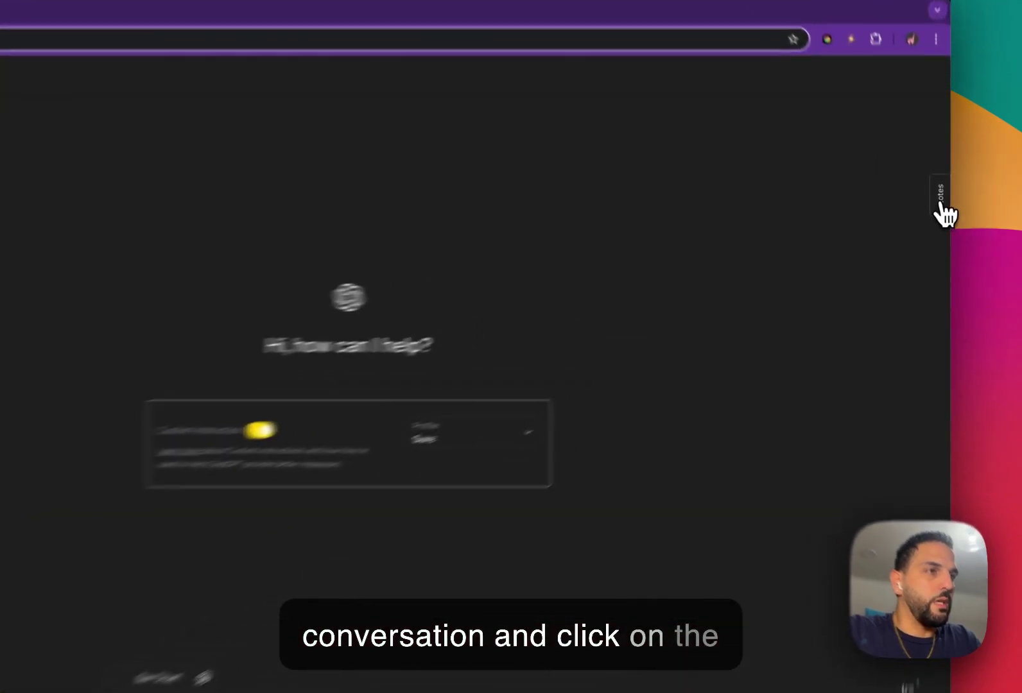
Show the Notes panel and start a conversation by sending 'Hi'
left_click(944, 215)
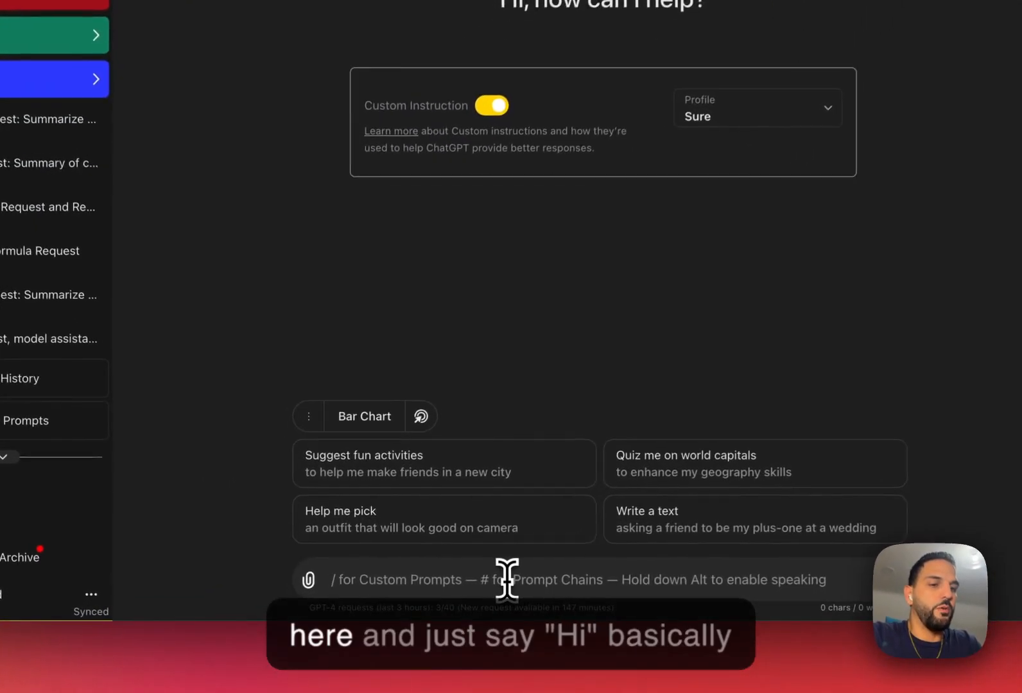
type("Hi")
key("Return")
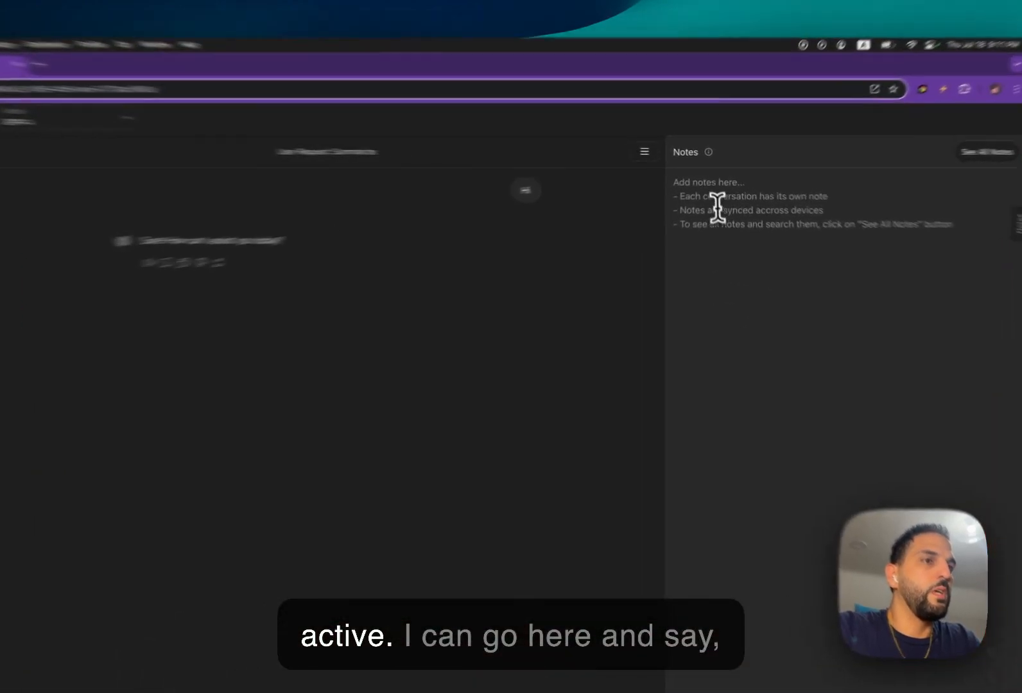
Save the note 'note 1' on the User Request: Summarize. conversation and confirm it persists after reload
left_click(707, 209)
type("no")
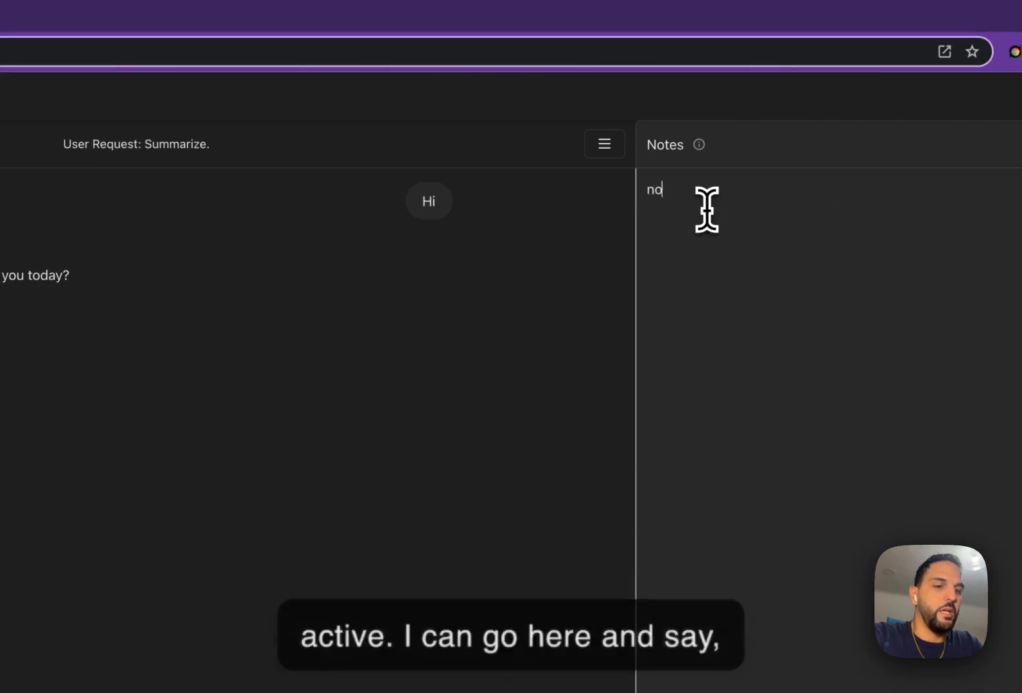
type("te 1")
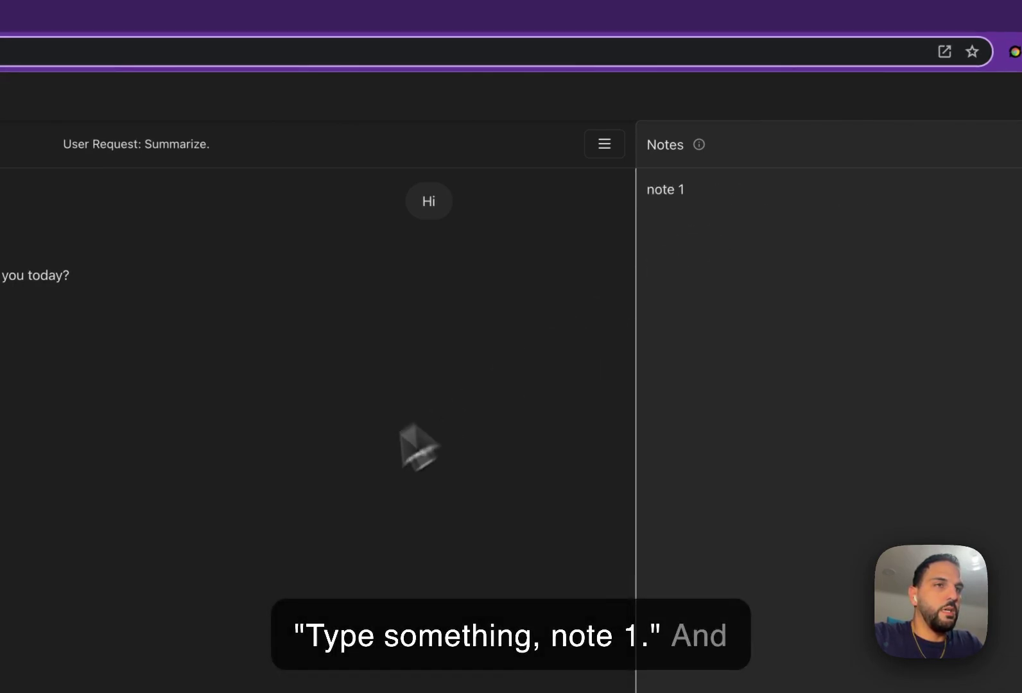
left_click(376, 475)
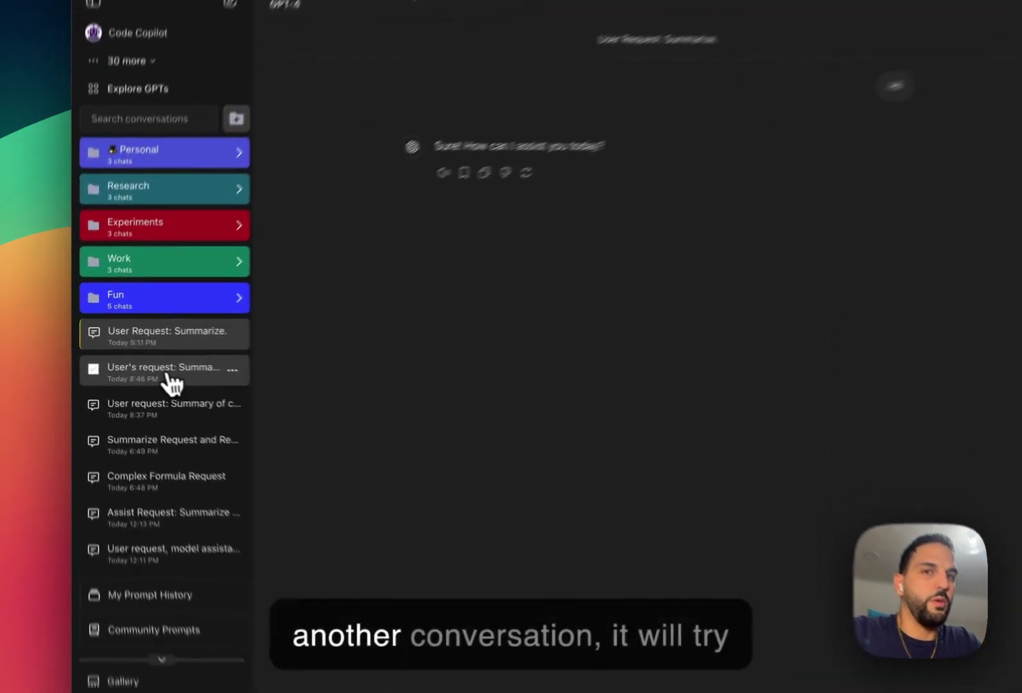
left_click(128, 362)
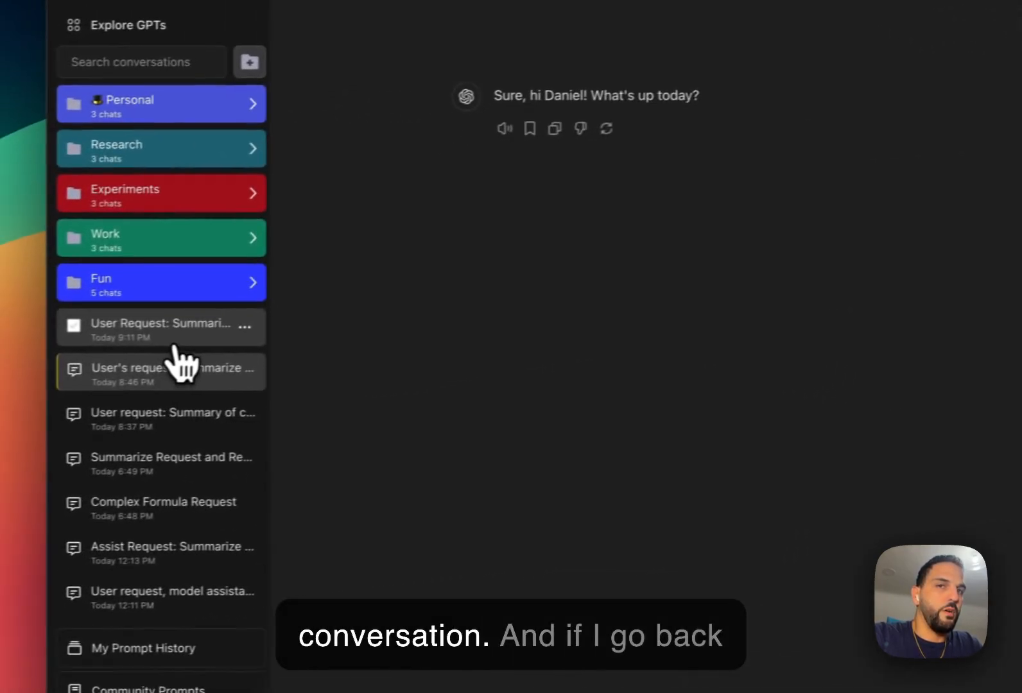
left_click(194, 344)
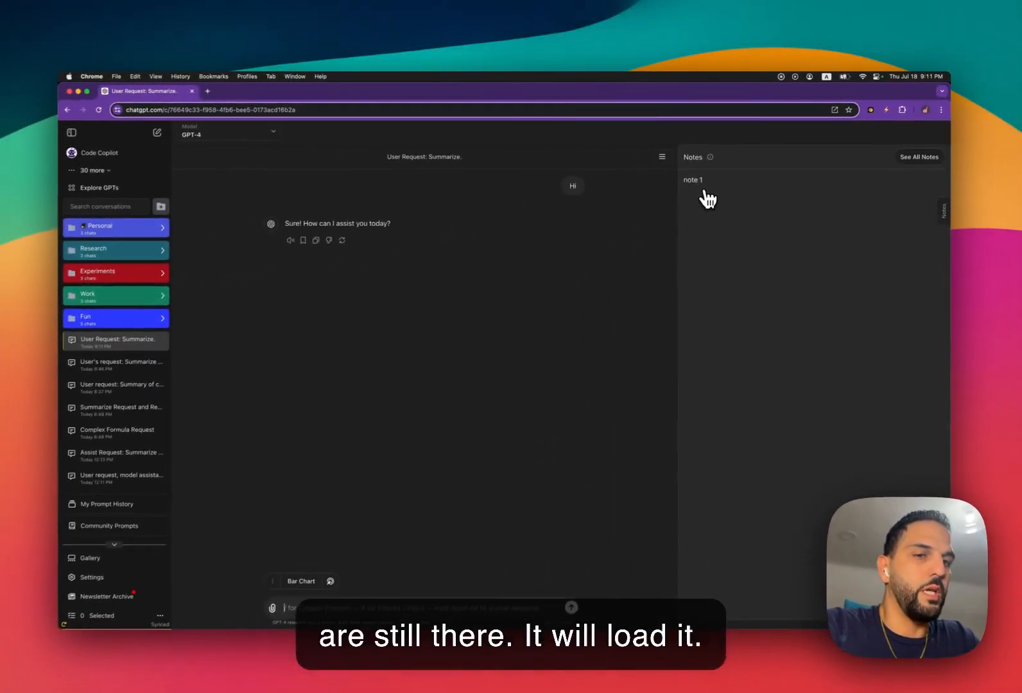
key("super+r")
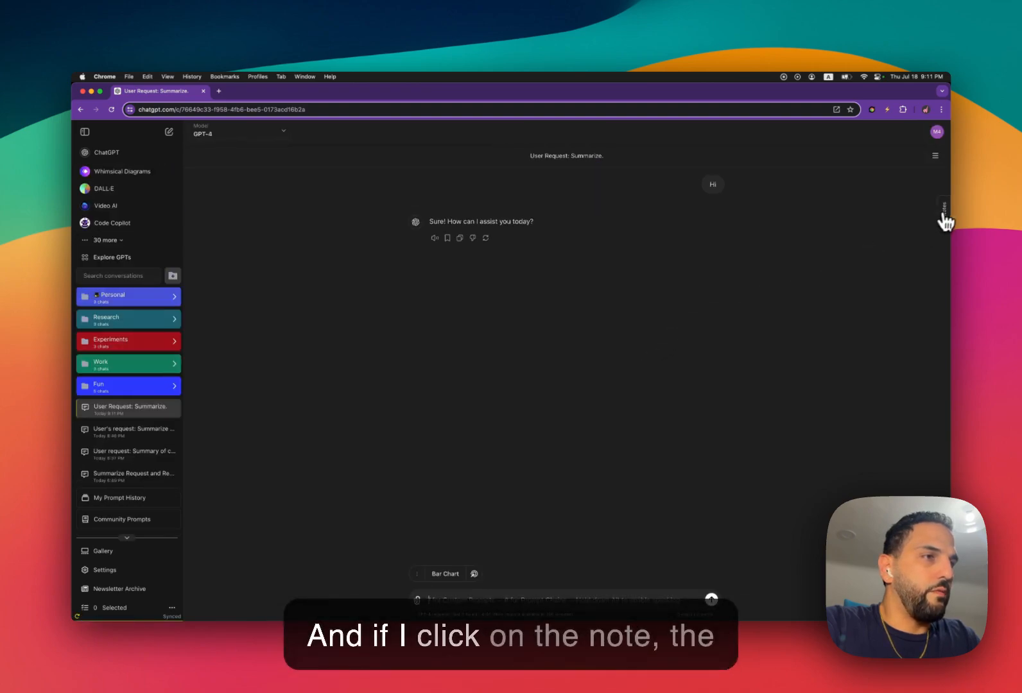
View the saved 'note 1', then start a new empty chat
left_click(943, 209)
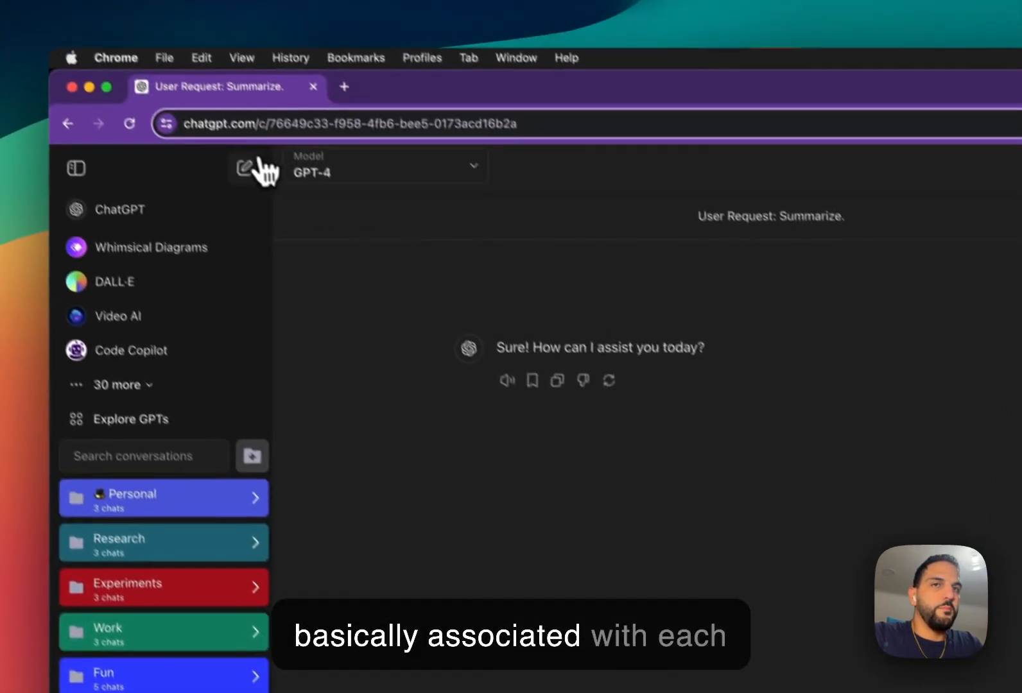
left_click(239, 179)
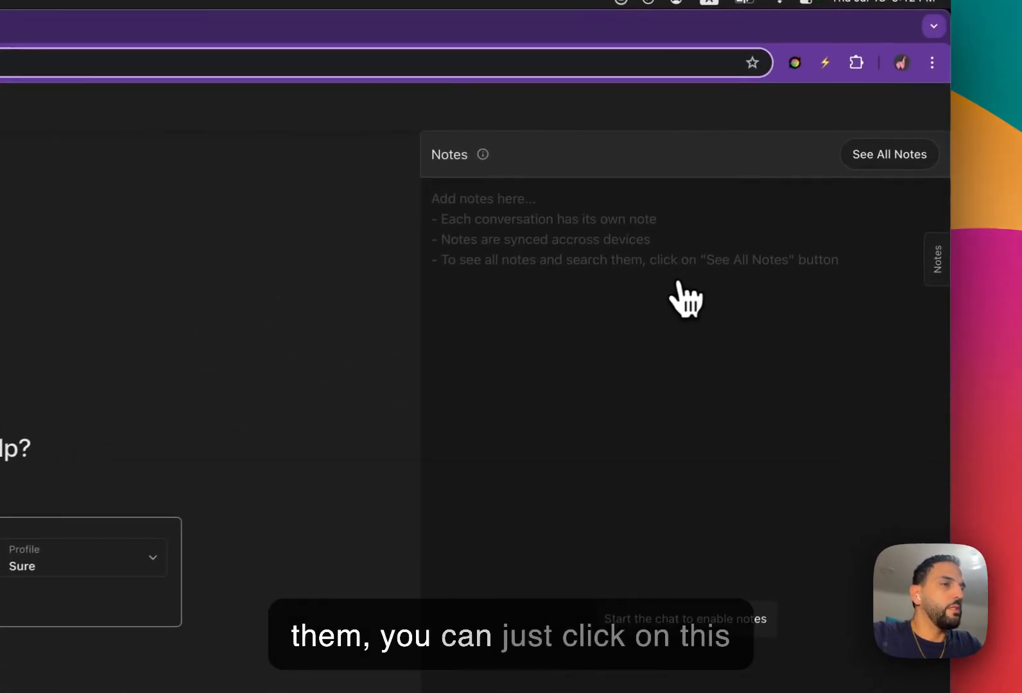
Search the All Notes overview for '111' and view the New Chat note
left_click(885, 155)
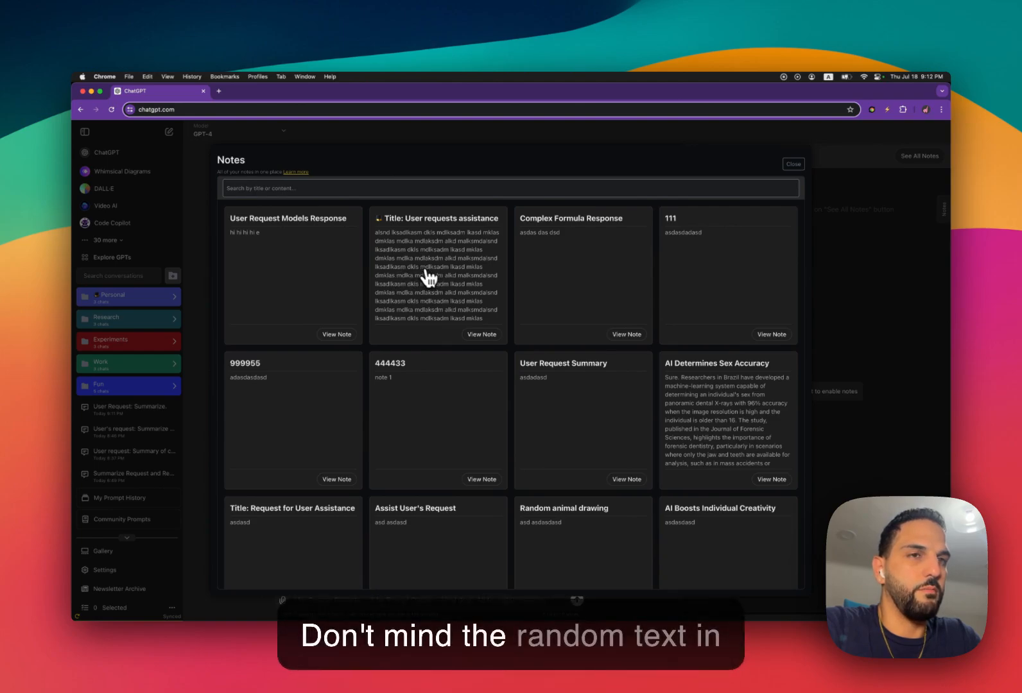
scroll(432, 280, "down", 1)
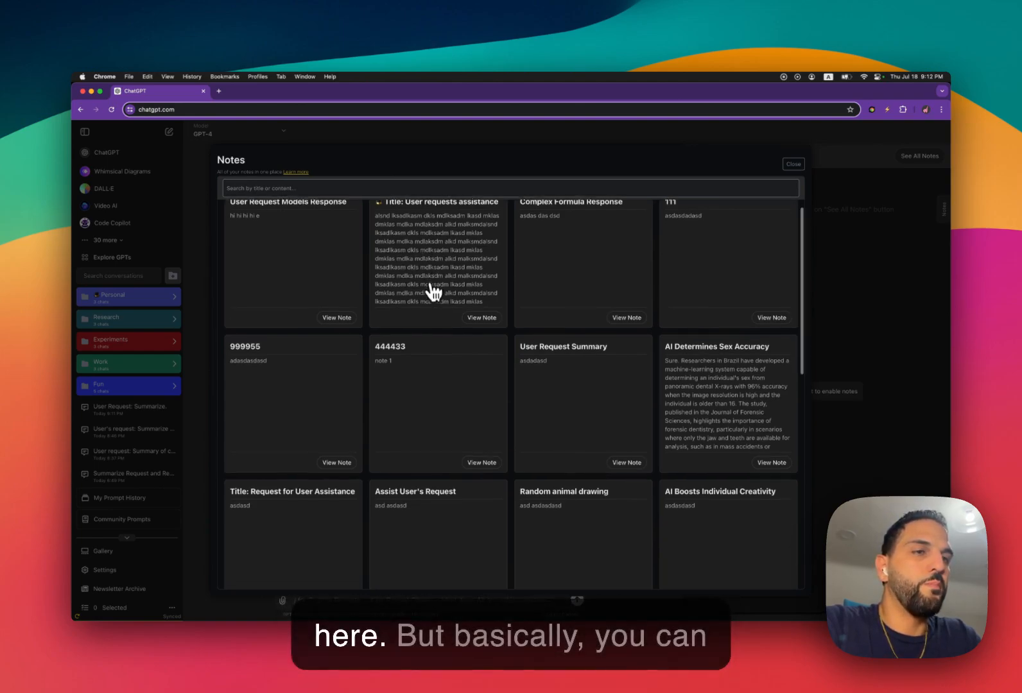
scroll(433, 287, "down", 5)
scroll(434, 297, "down", 3)
scroll(433, 298, "down", 5)
scroll(433, 297, "down", 5)
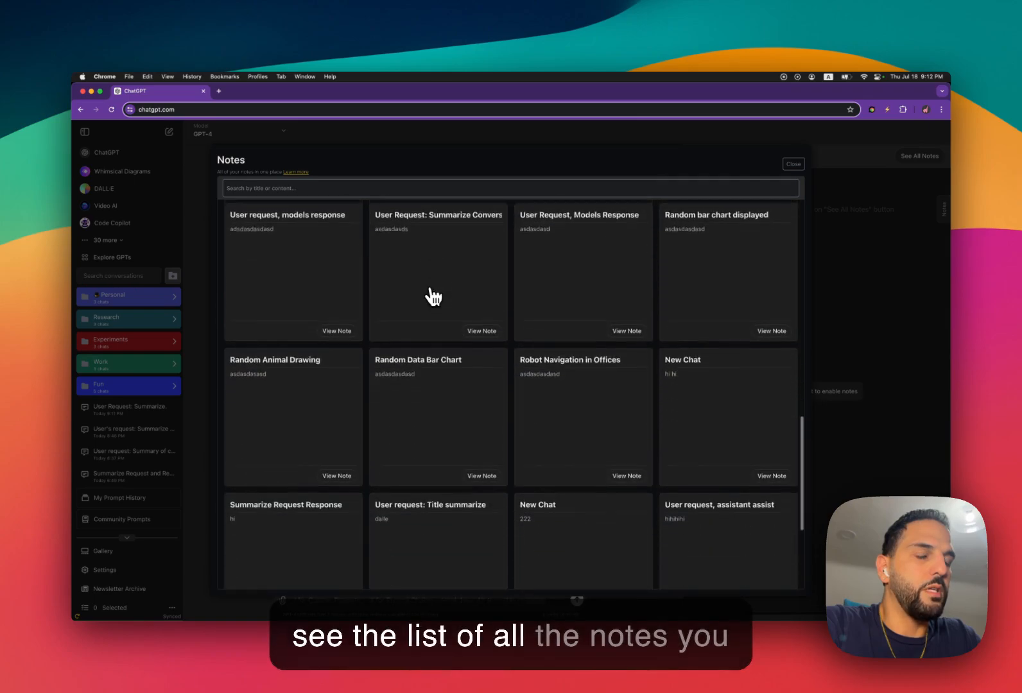
scroll(433, 297, "down", 5)
scroll(432, 298, "up", 5)
scroll(429, 295, "up", 5)
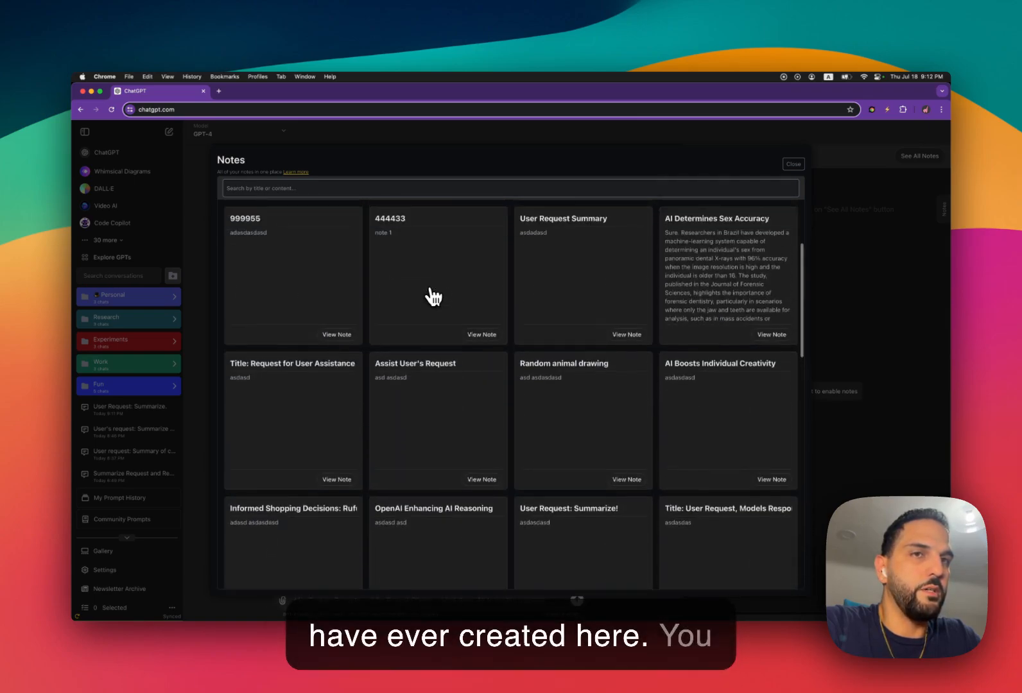
scroll(429, 272, "up", 5)
left_click(425, 190)
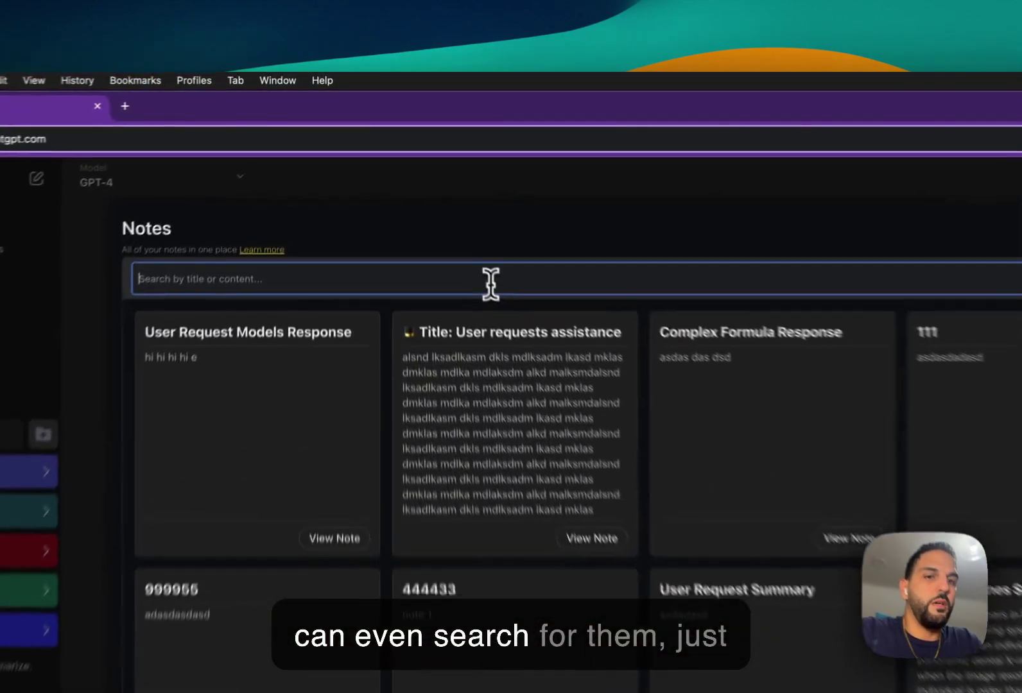
type("11")
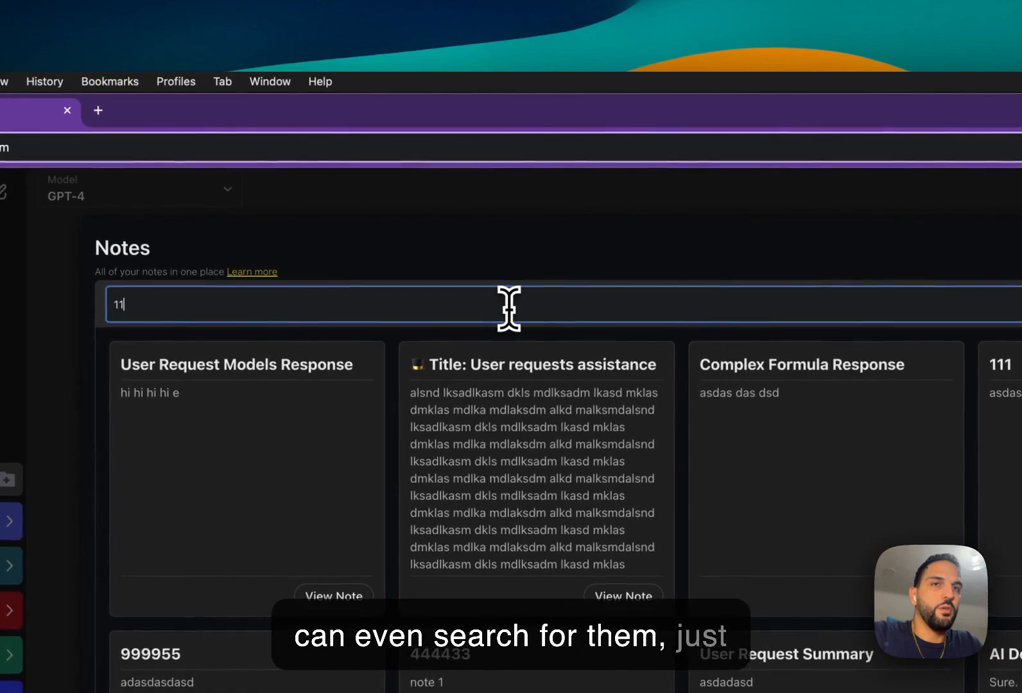
type("1")
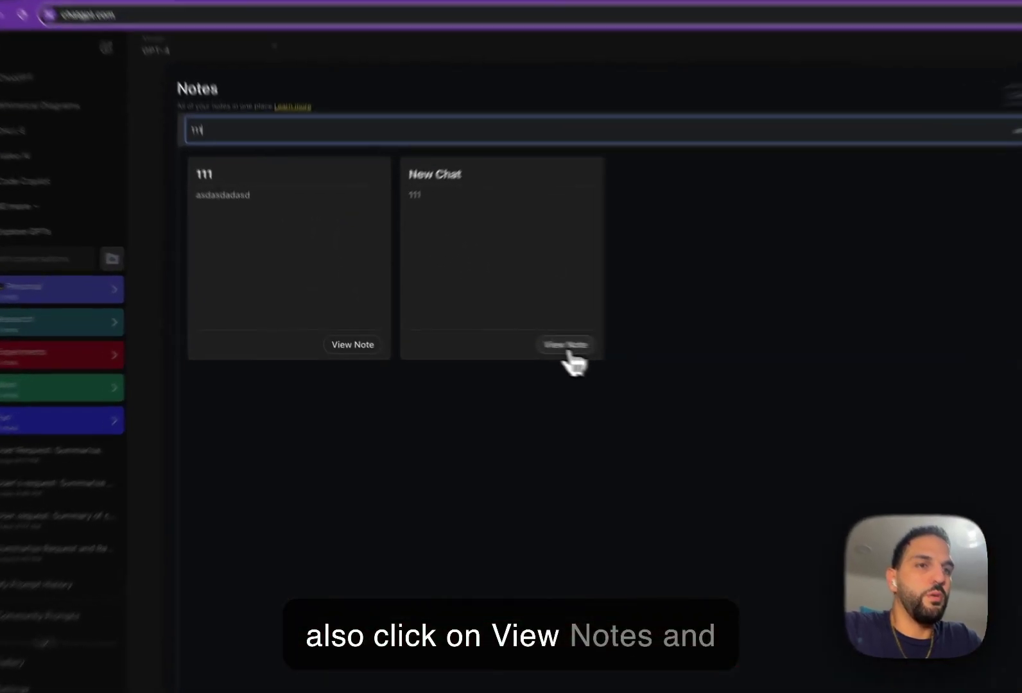
left_click(483, 339)
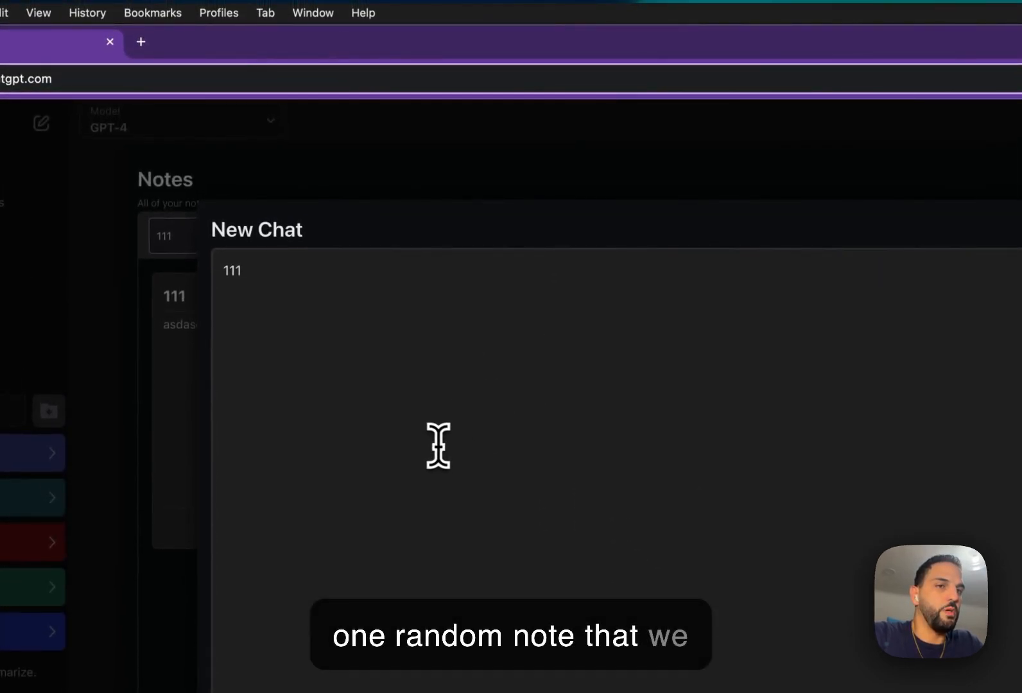
Add new lines 'asjdl' and 'asldk jaklsdd asd sd asd asd' under 111 in the note
left_click(466, 452)
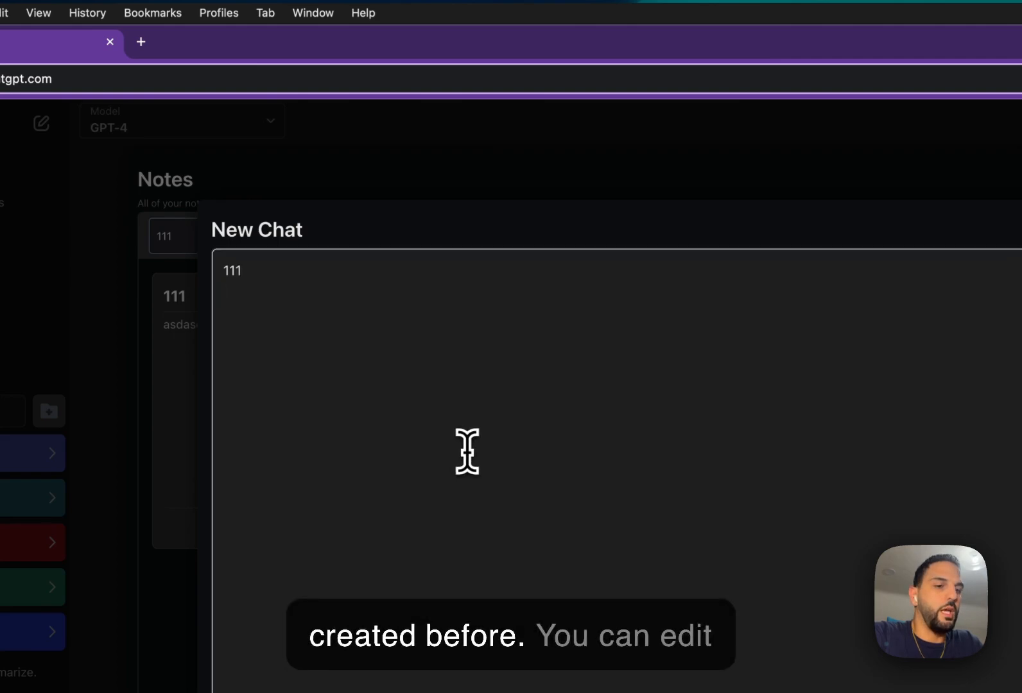
key("Return")
type("asjdl")
key("Return")
type("asldk")
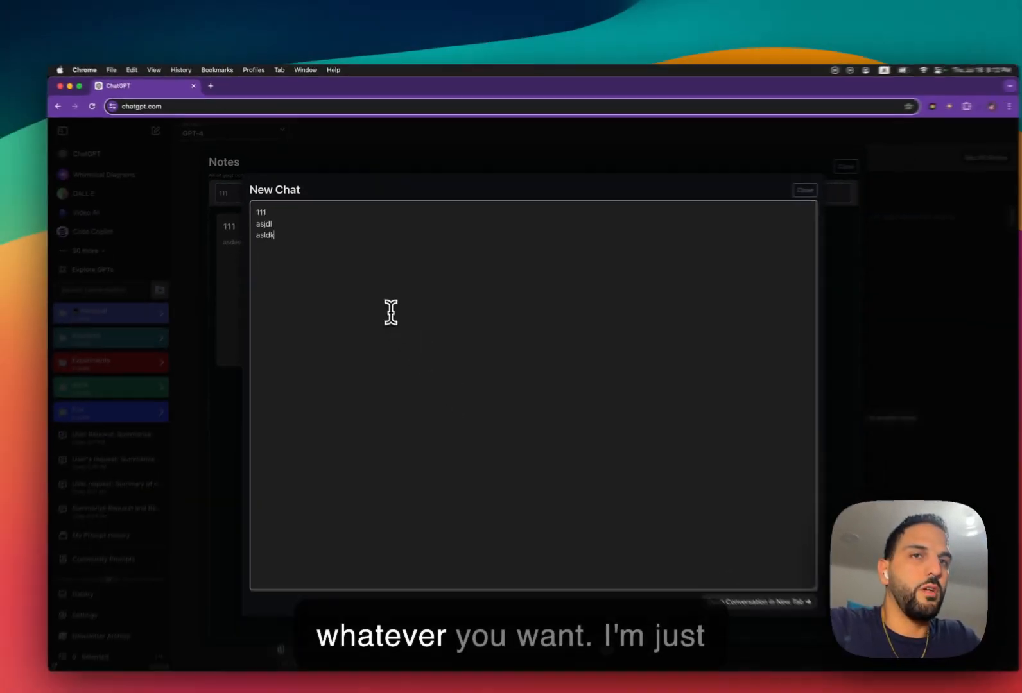
type(" jaklsdd asd sd asd asd")
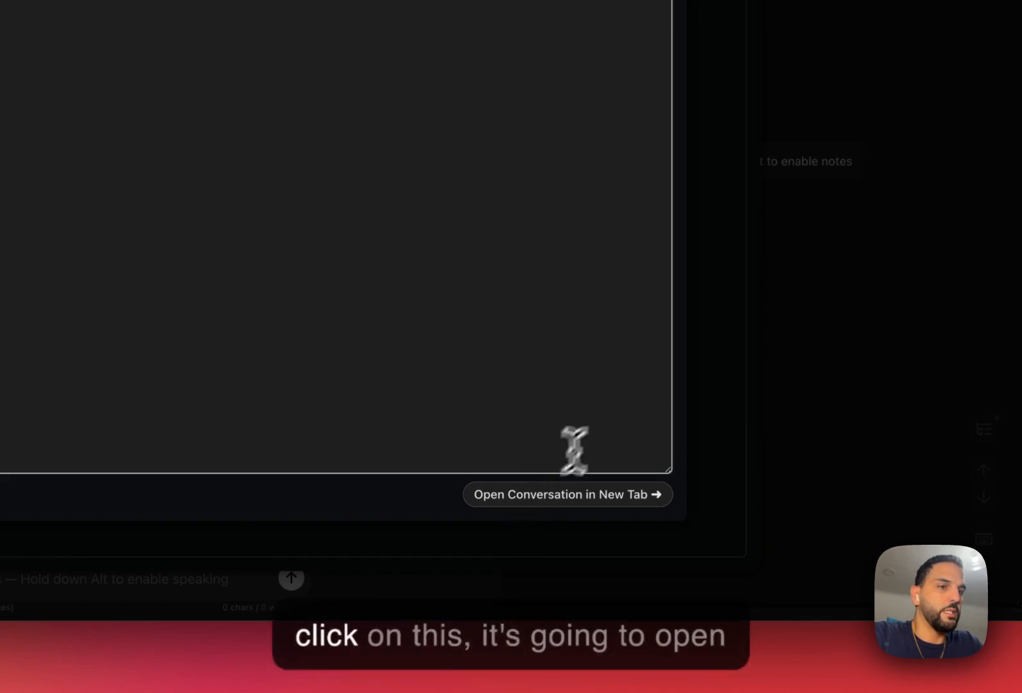
Open the note's conversation in a new tab with its Notes sidebar showing the edited note
left_click(578, 500)
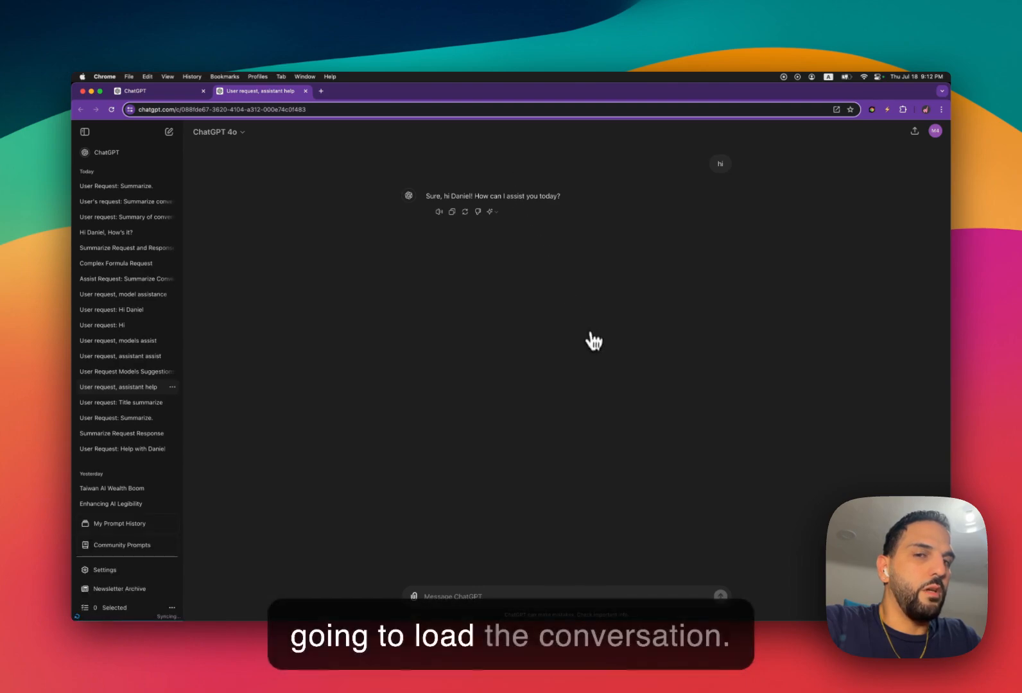
left_click(942, 217)
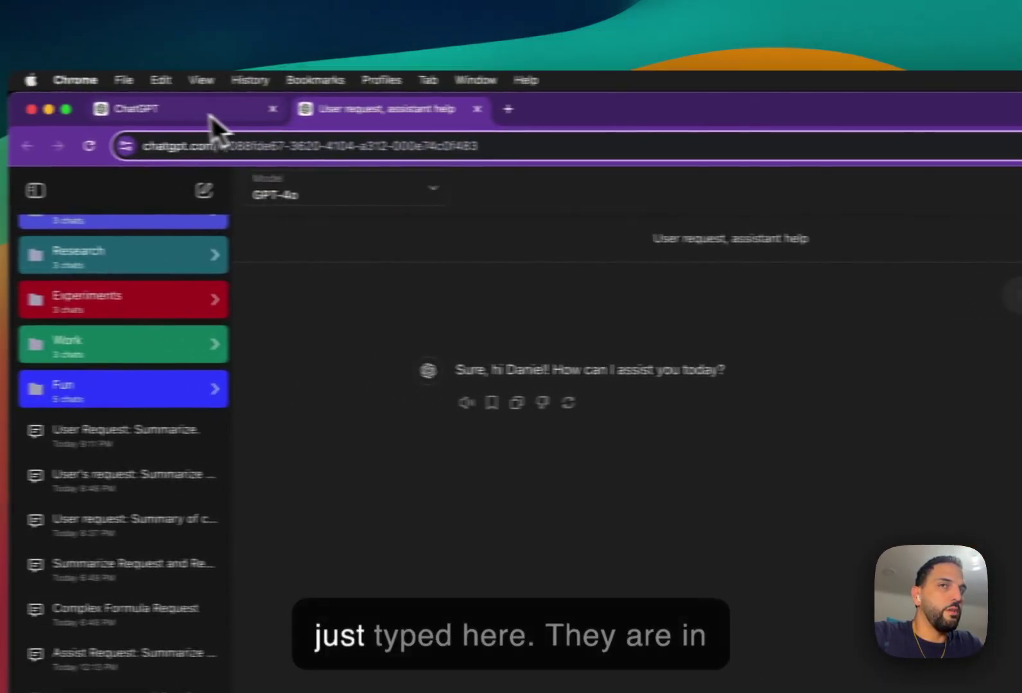
left_click(211, 113)
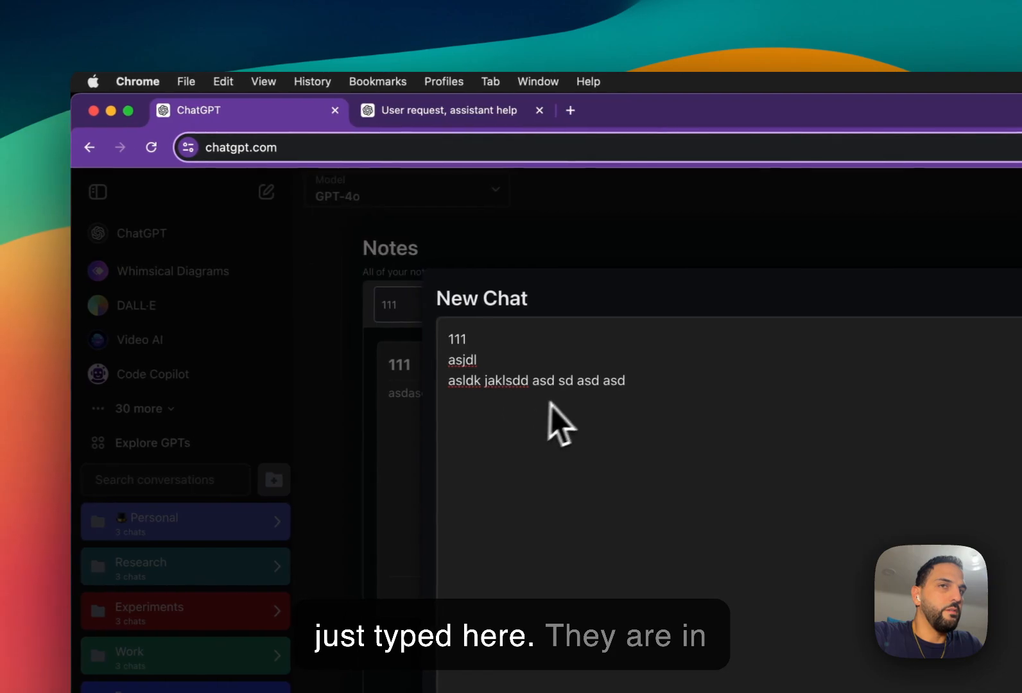
left_click(479, 109)
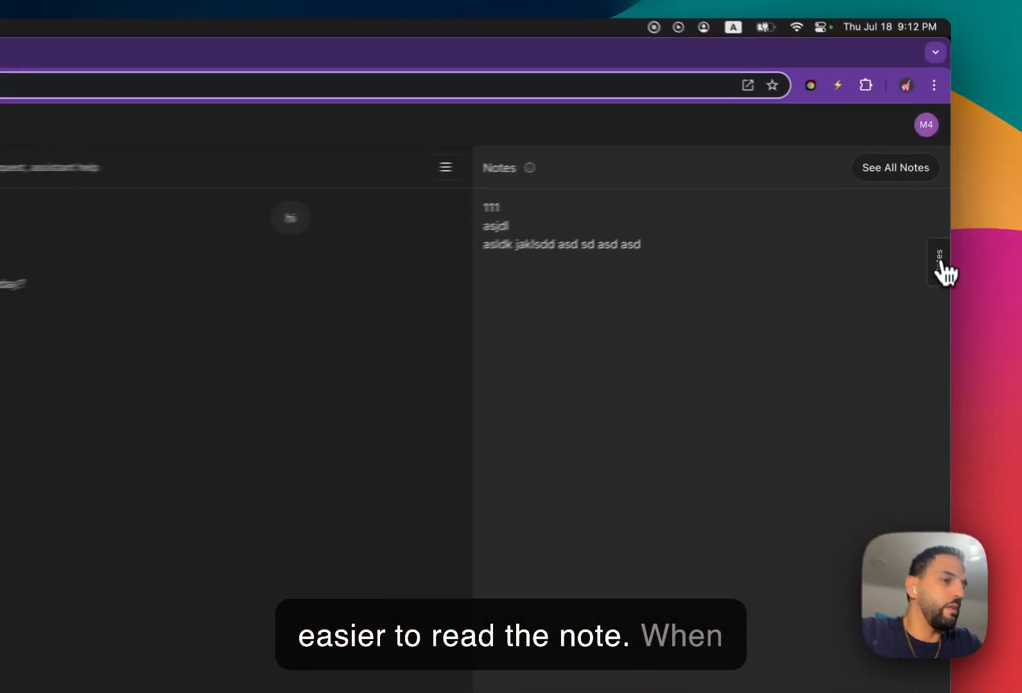
left_click(944, 209)
left_click(945, 285)
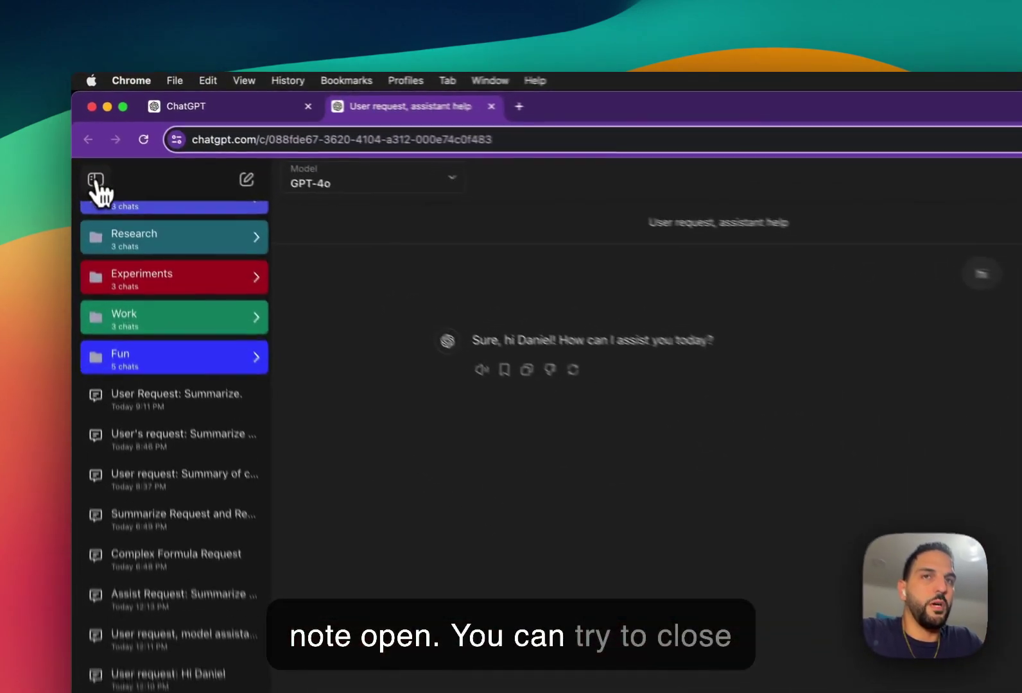
left_click(84, 131)
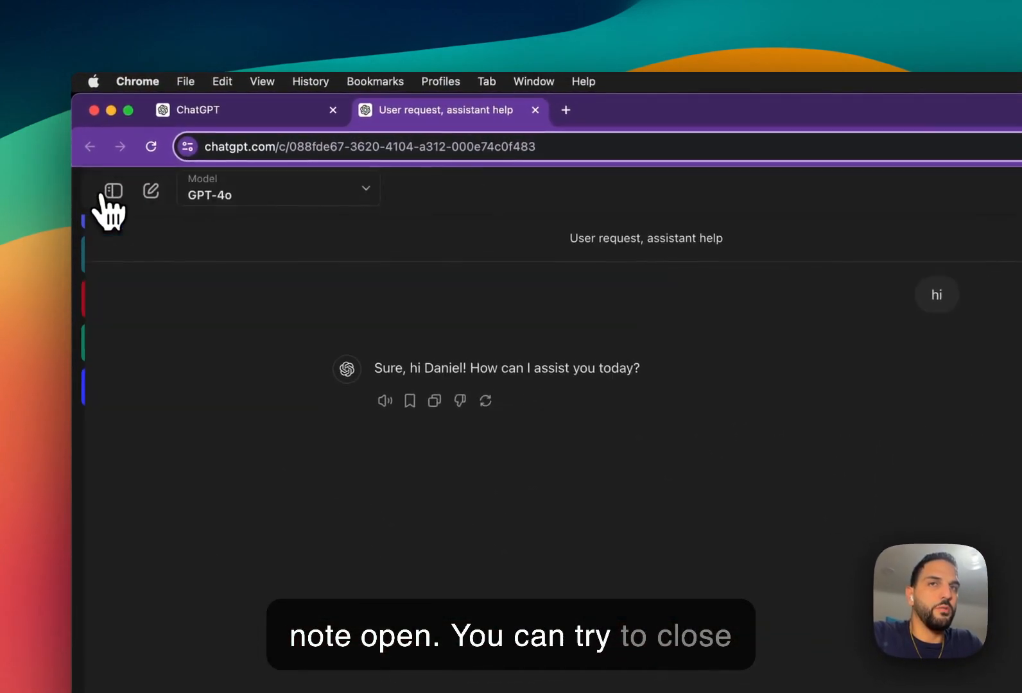
left_click(100, 192)
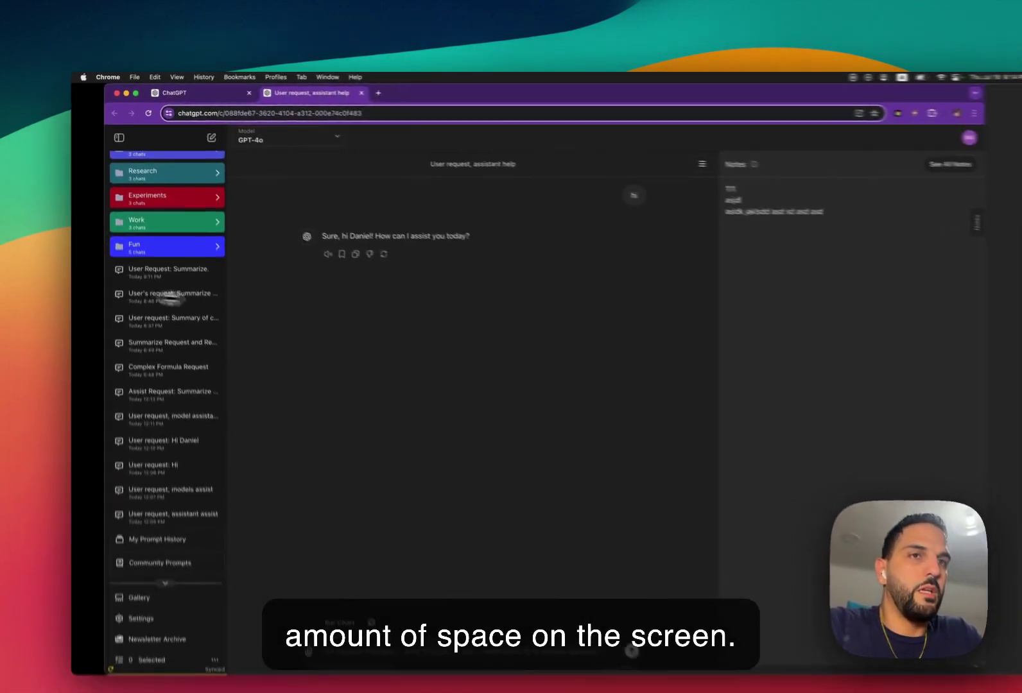
mouse_move(172, 297)
left_mouse_down()
mouse_move(201, 280)
mouse_move(297, 305)
mouse_move(230, 304)
left_mouse_up()
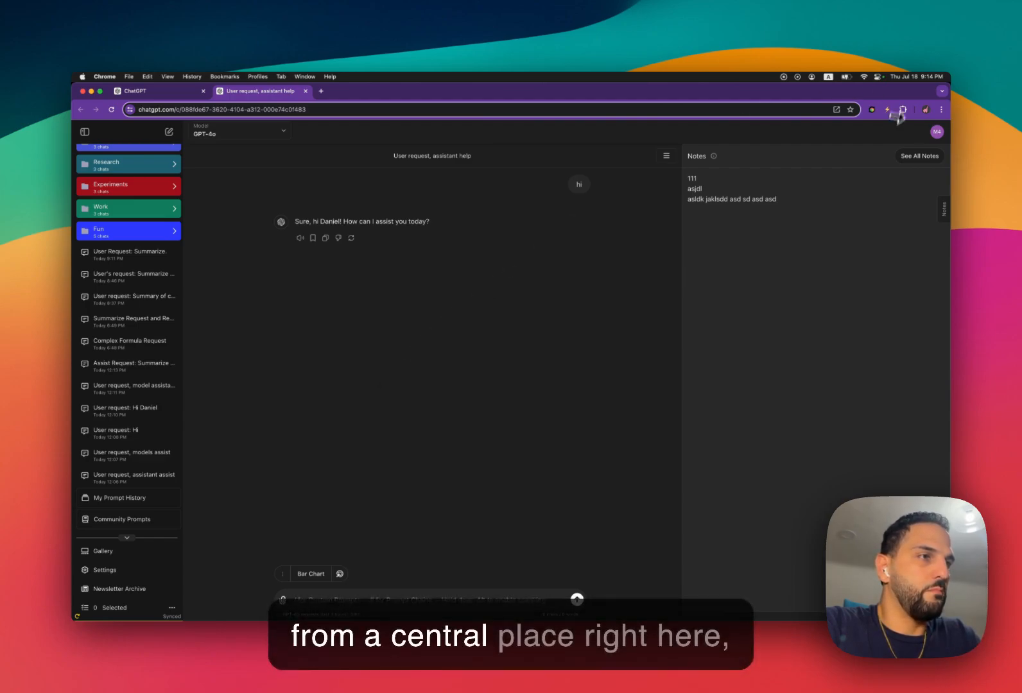
Show the All Notes overview listing every saved note as cards
left_click(919, 155)
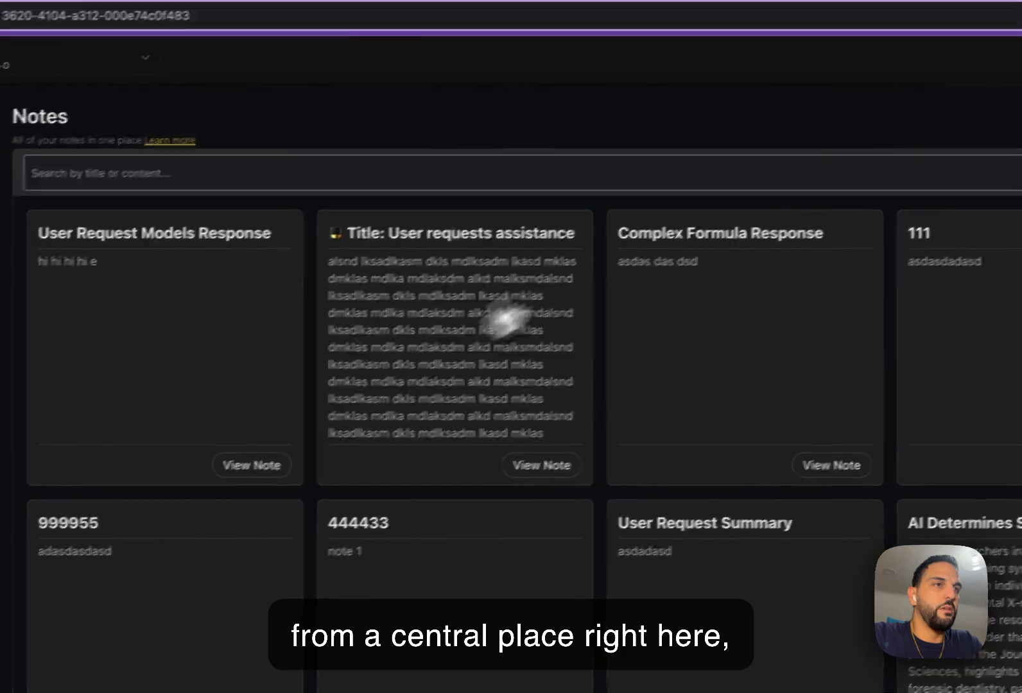